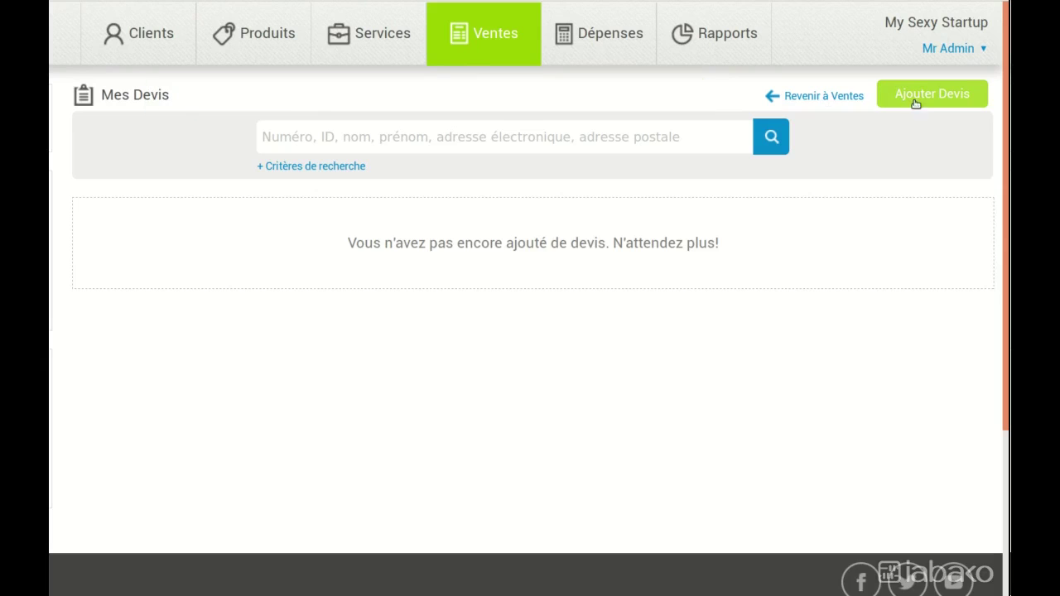
Start a new quote, assign the existing customer found by first name, and continue to the products section.
click(933, 97)
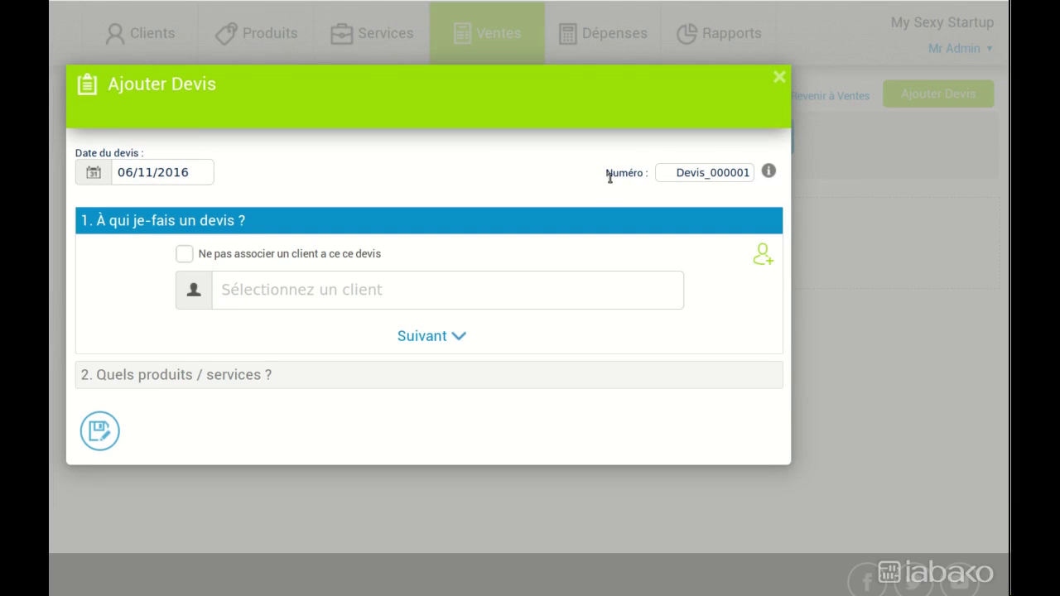
drag(669, 172, 754, 174)
click(259, 290)
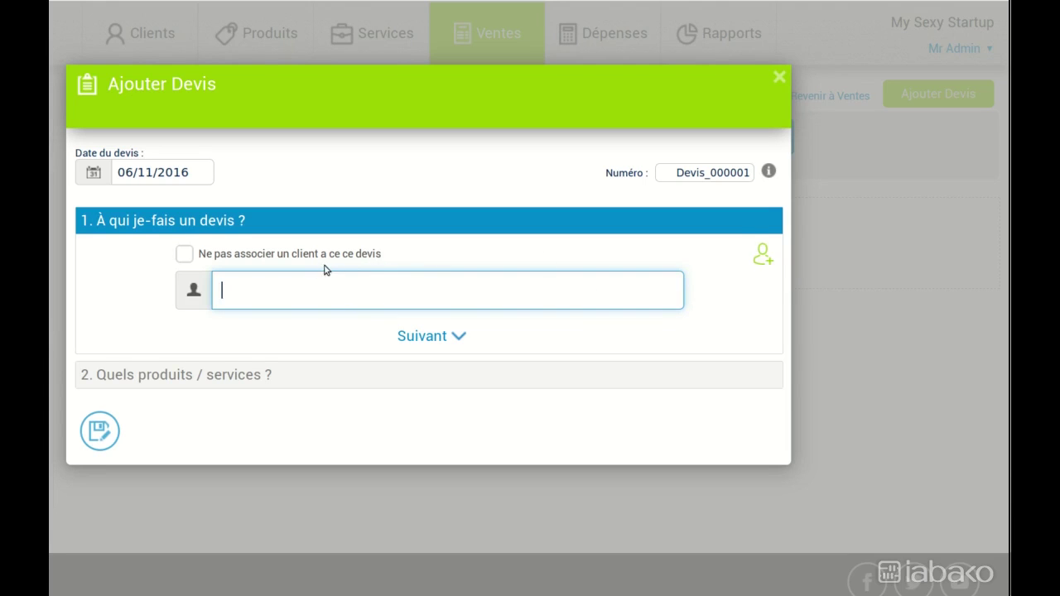
click(284, 256)
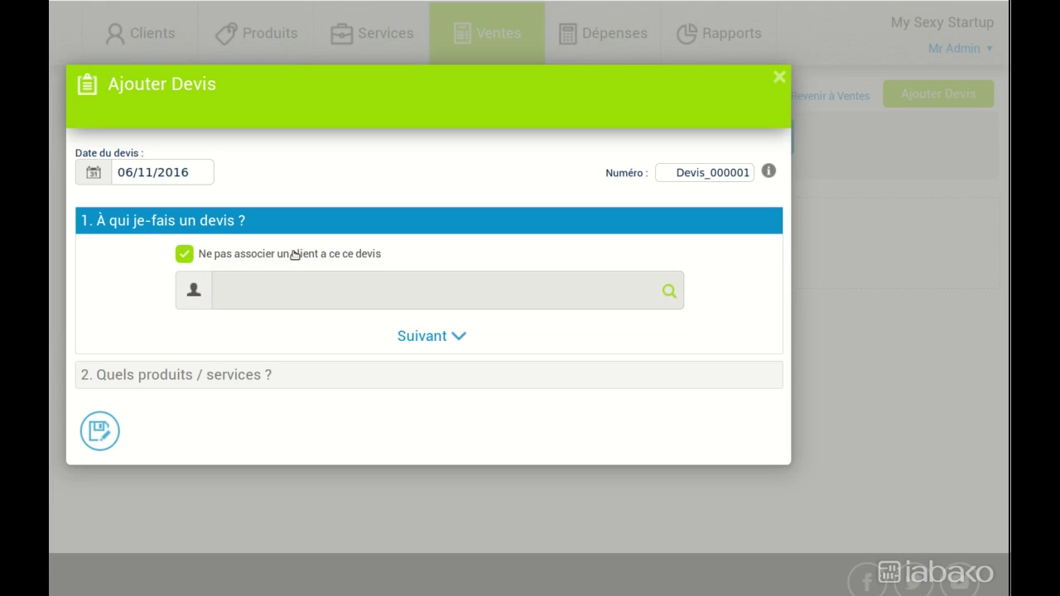
click(294, 254)
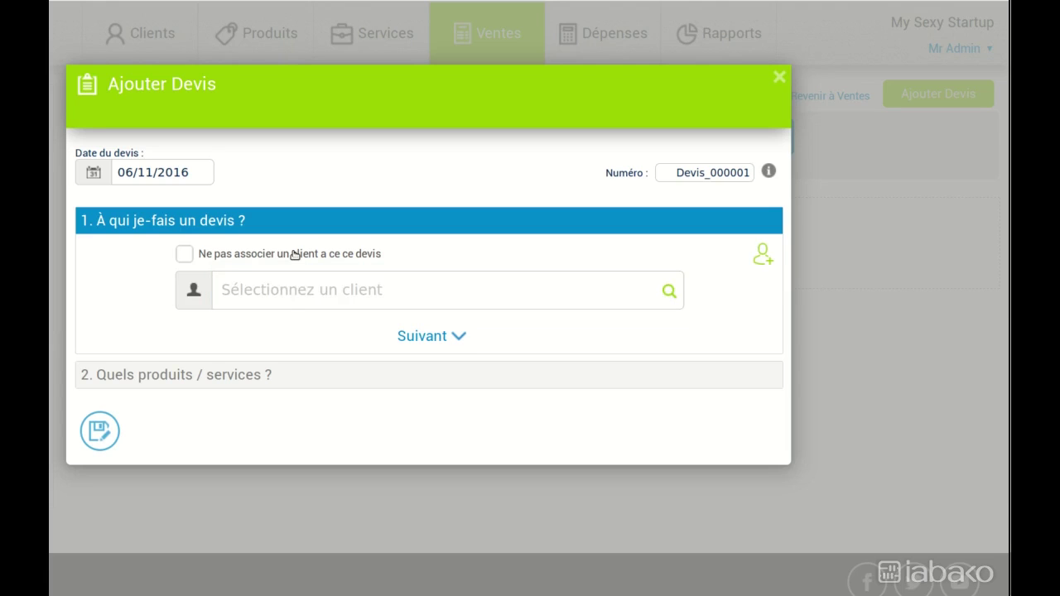
click(288, 290)
text(Franc)
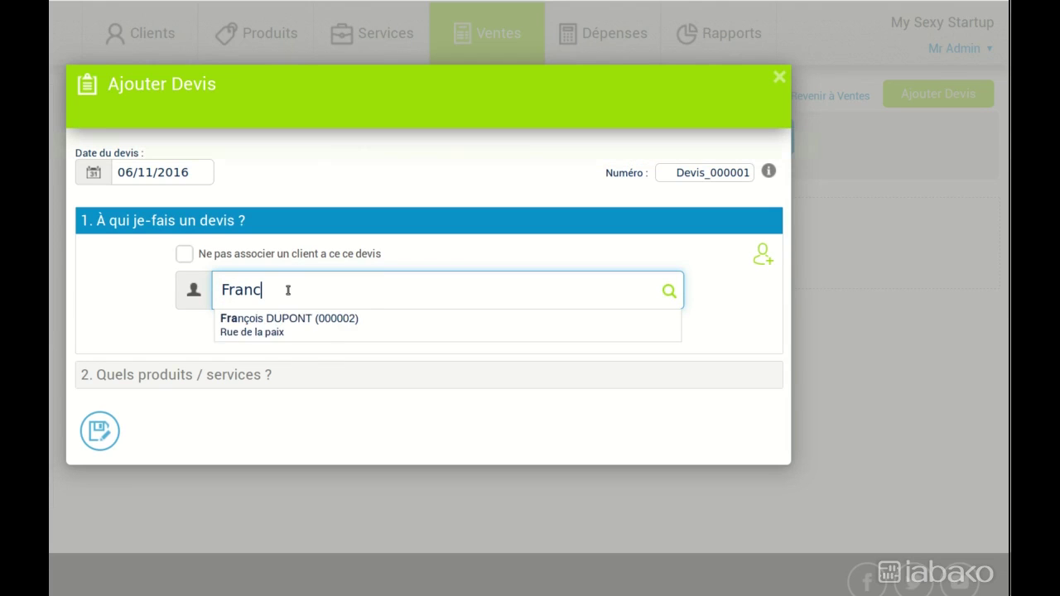
key(Down)
key(Return)
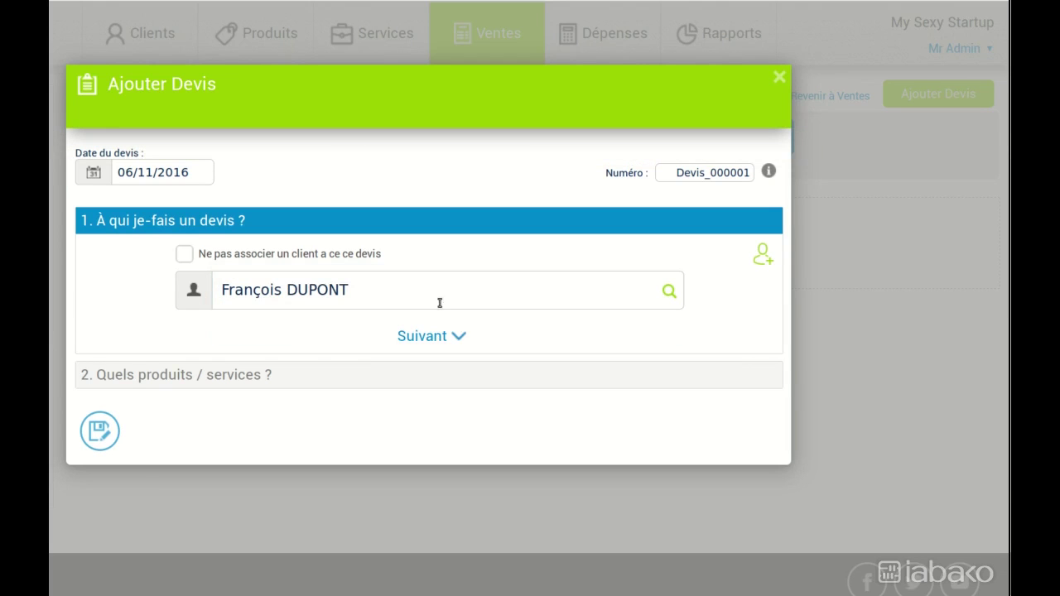
click(428, 337)
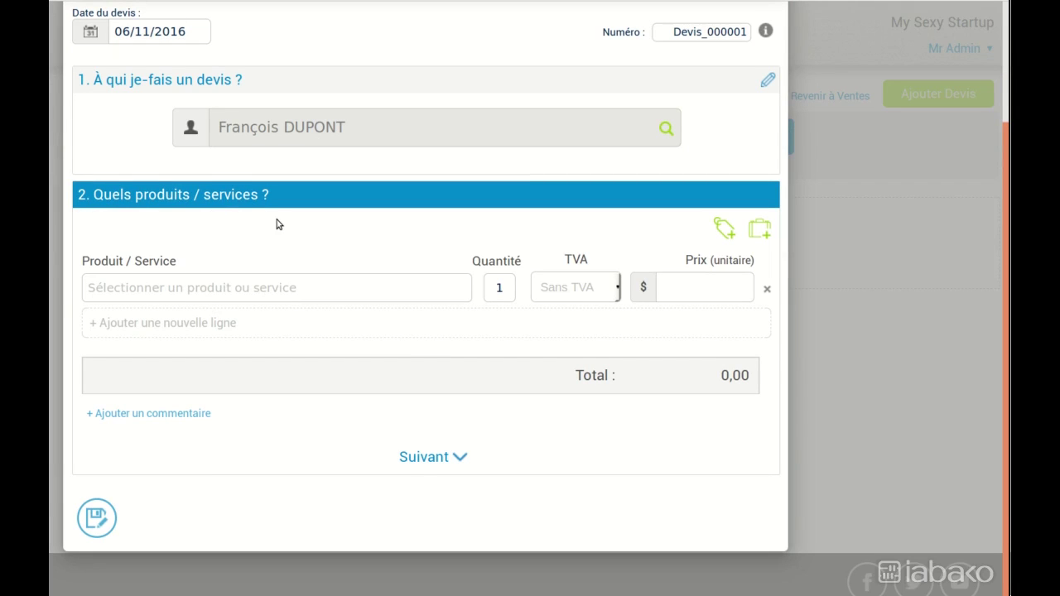
Add the product Confiture fraise 100g to the quote with a quantity of 100.
click(223, 289)
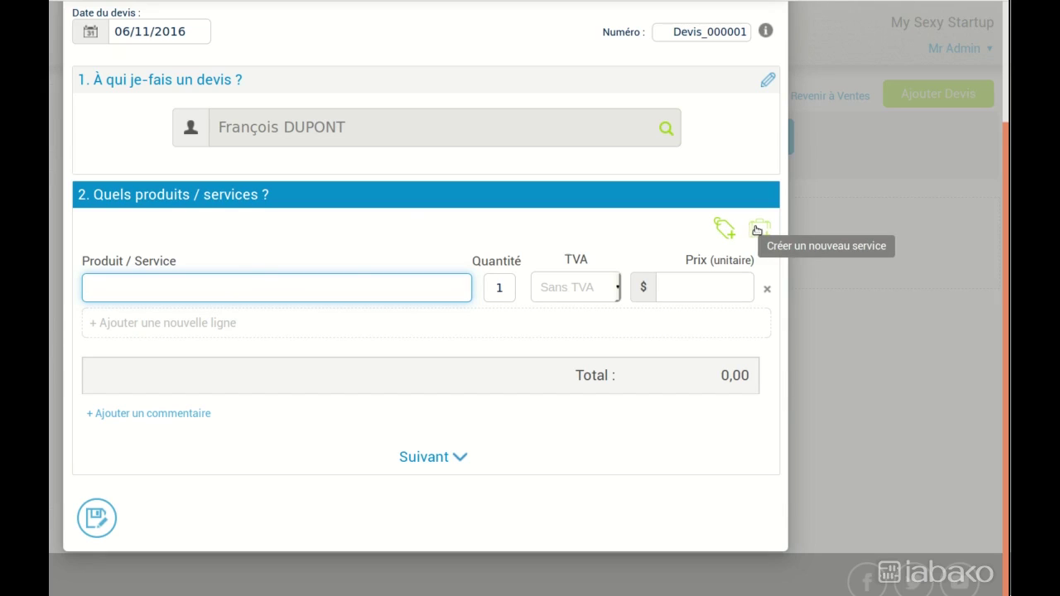
click(855, 21)
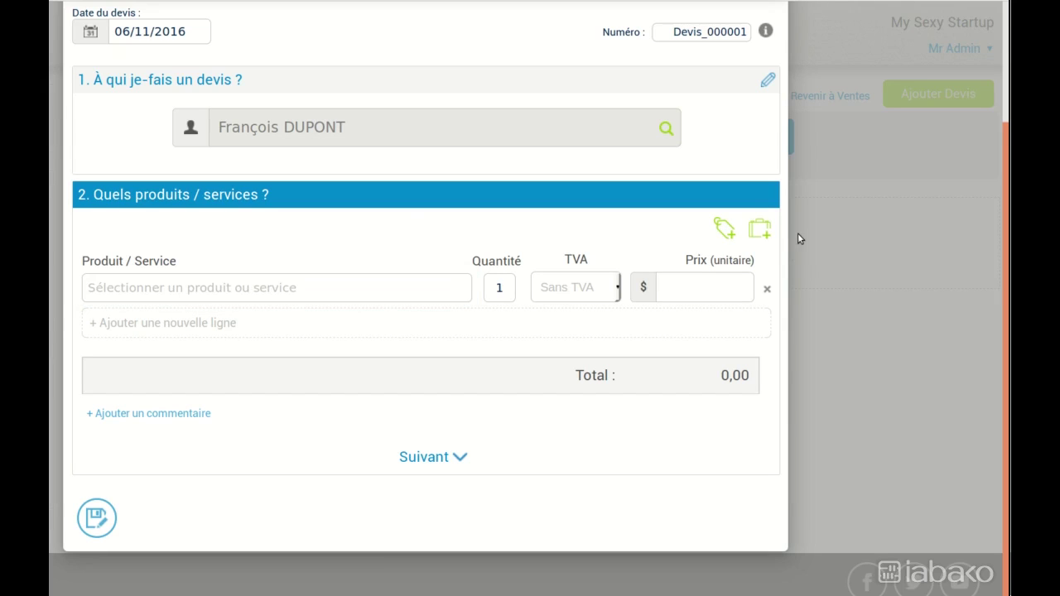
click(510, 289)
text(00)
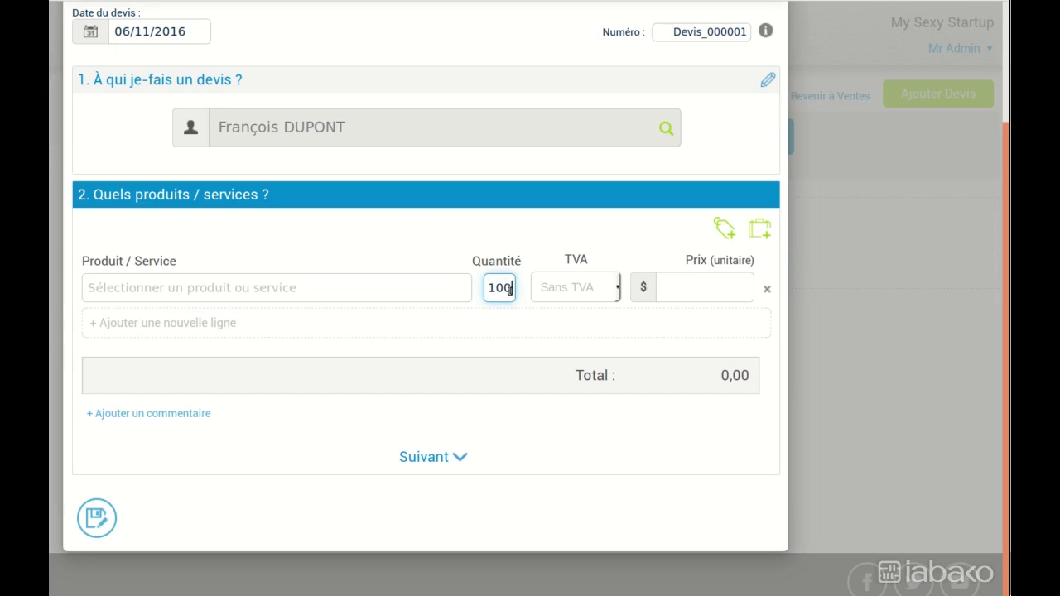
click(412, 285)
text(Confit)
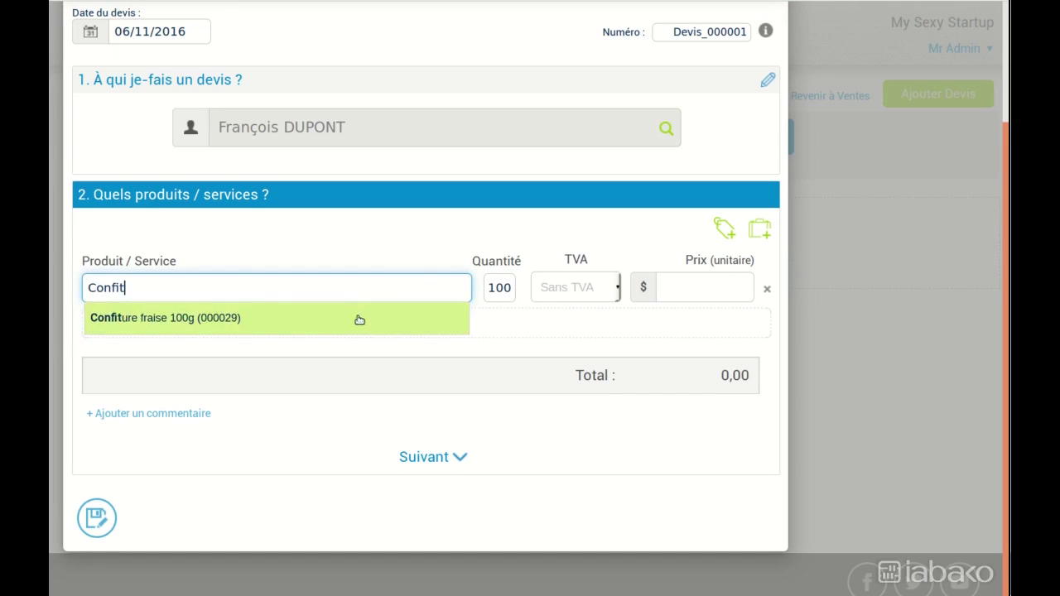
click(349, 318)
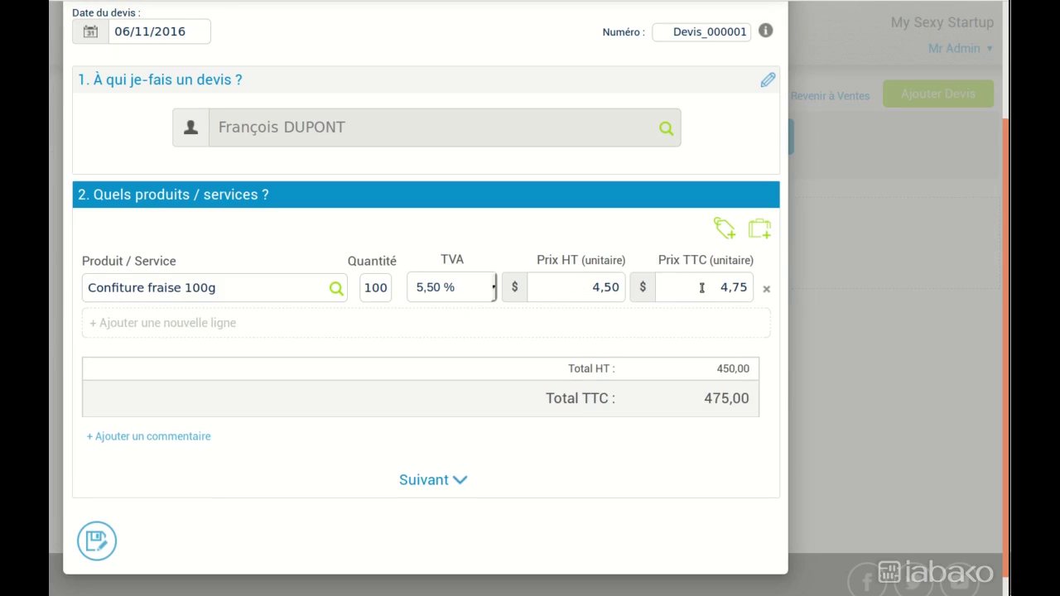
Set the jam's unit price including tax (Prix TTC) to 4,50.
click(749, 287)
key(BackSpace)
key(BackSpace)
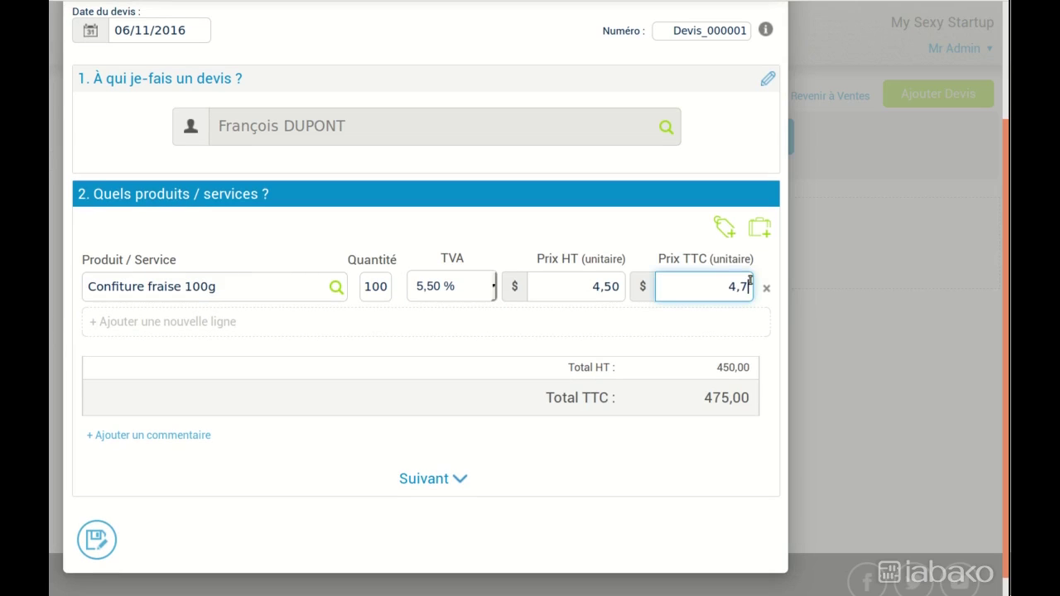
text(50)
drag(719, 290, 750, 288)
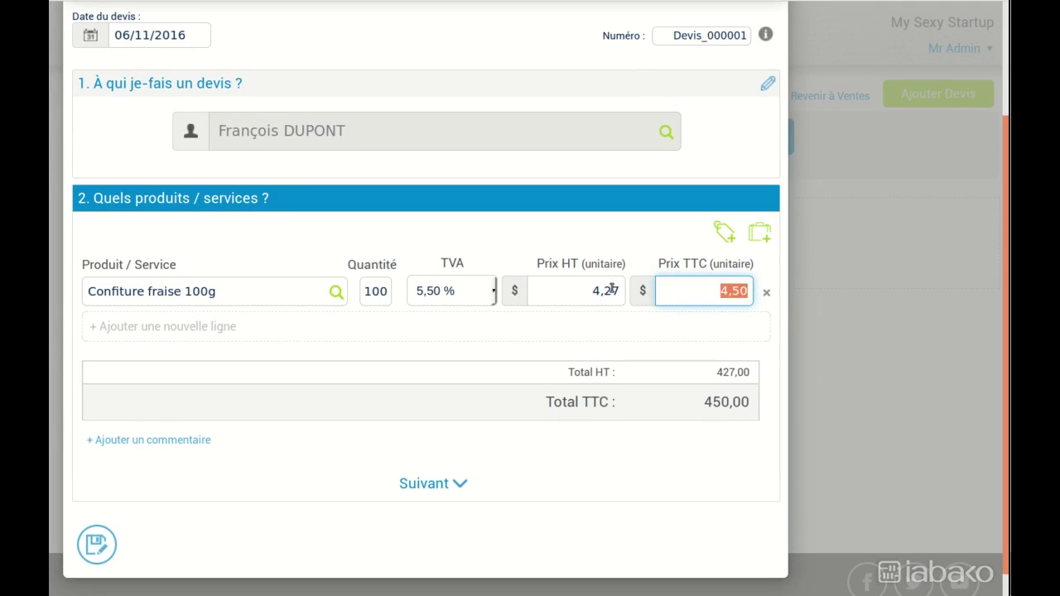
Check the standard sale price in the Confiture fraise 100g product record, then return to the quote.
click(336, 291)
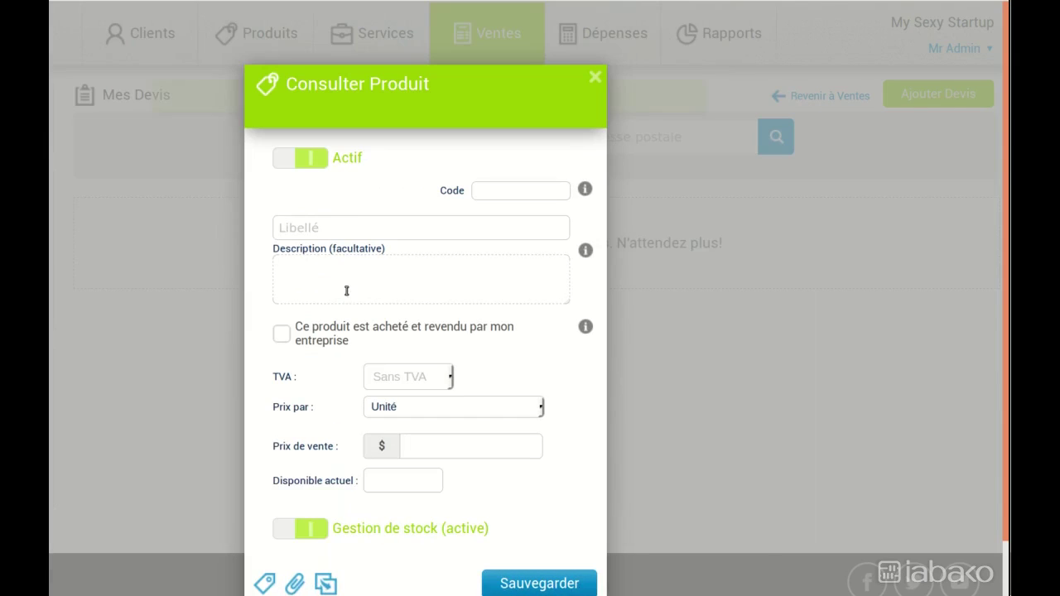
drag(506, 474, 556, 419)
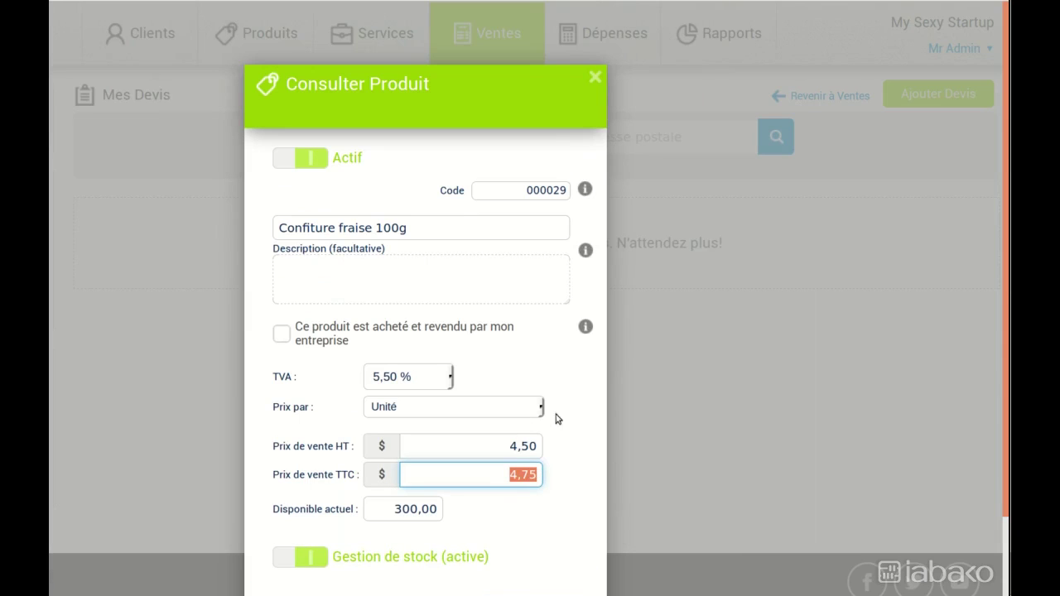
click(594, 76)
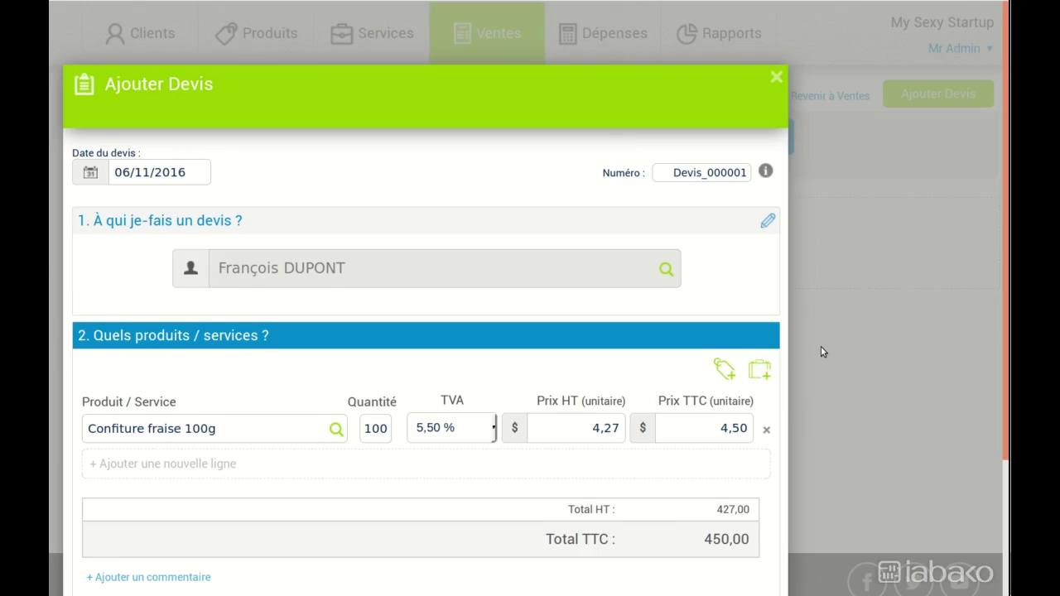
Add the comment "Ce devis inclut une remise de 0,25€ par pot" to the quote and complete the products section.
scroll(821, 351, down, 3)
click(146, 445)
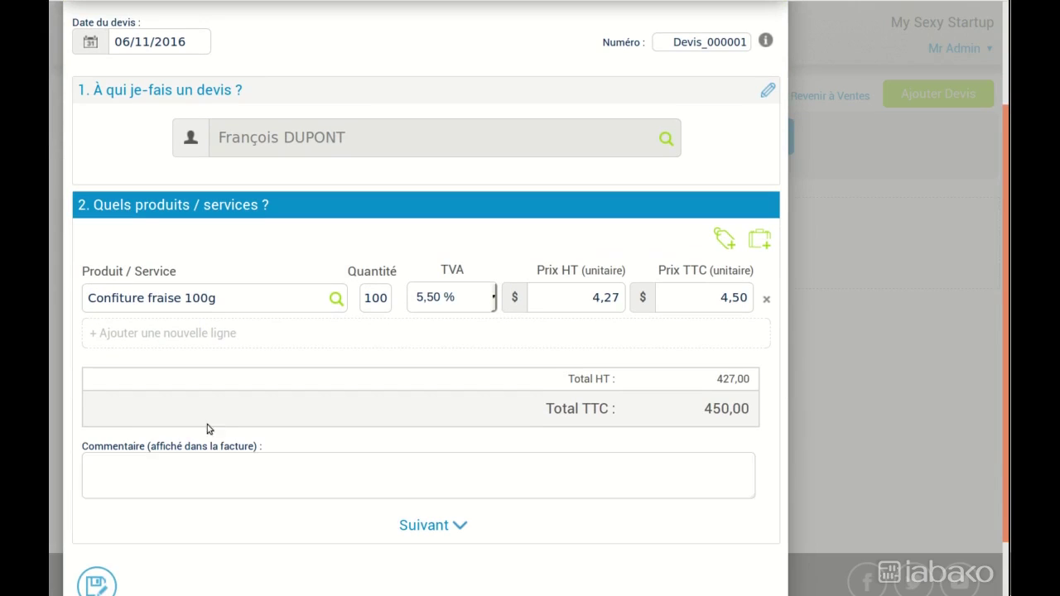
click(226, 473)
text(Ce de)
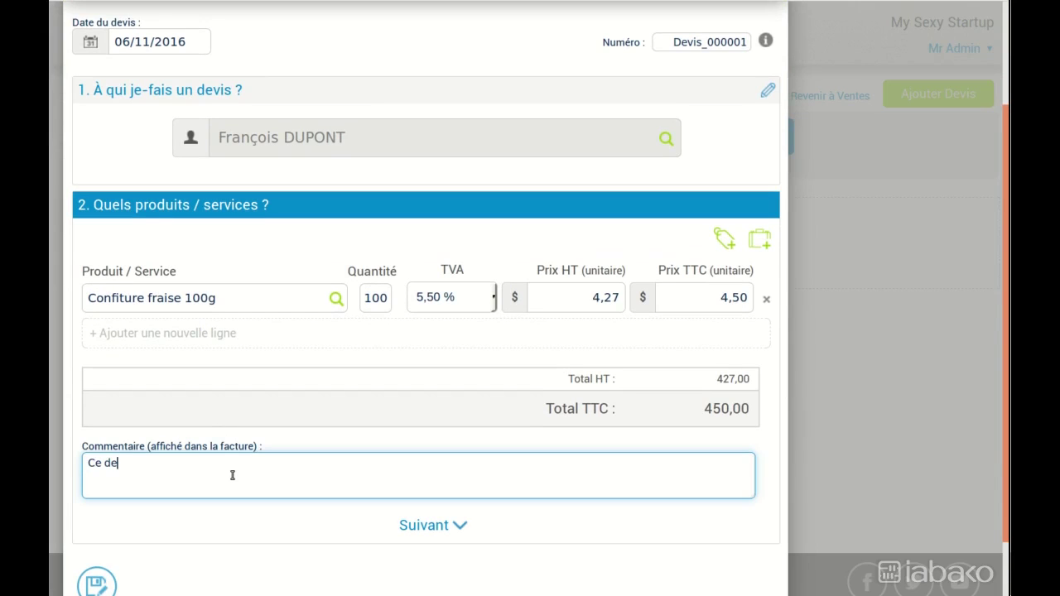
text(vis inclut une remise de 0,25)
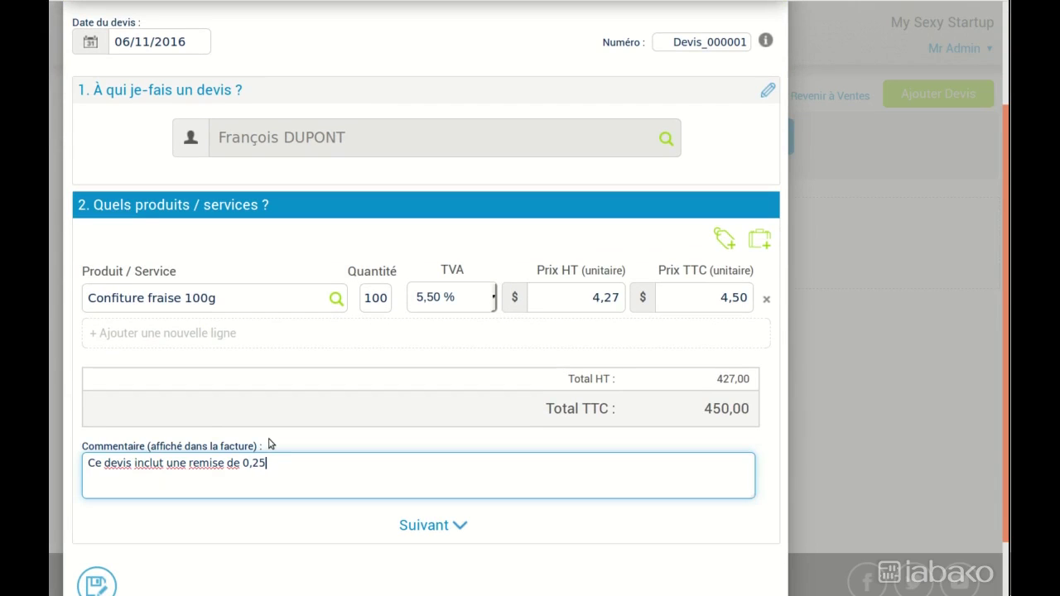
text(€ par pot)
click(402, 524)
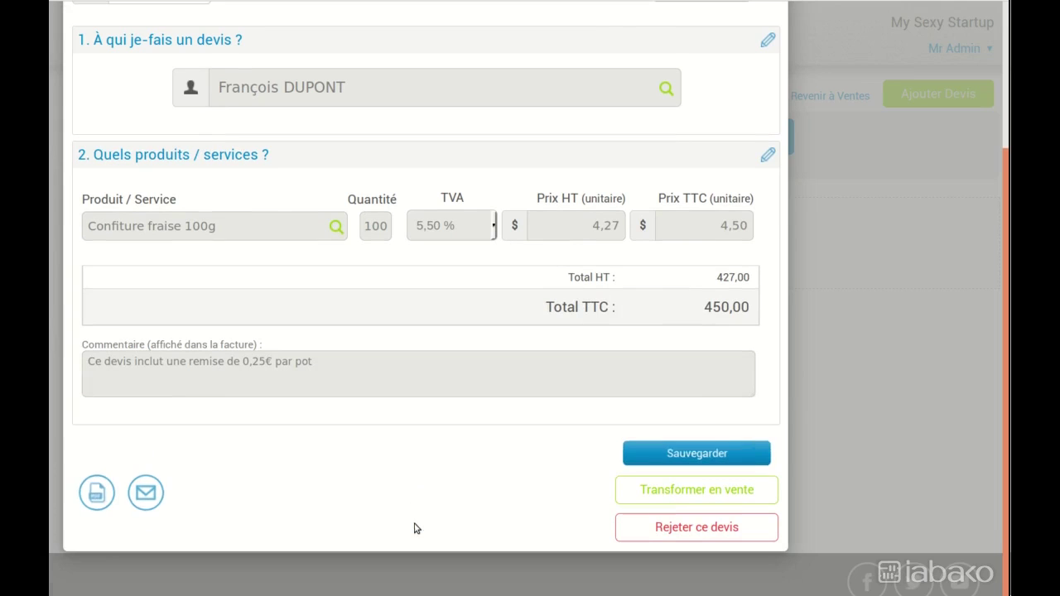
Generate the quote's PDF and examine the comment line in it.
click(94, 492)
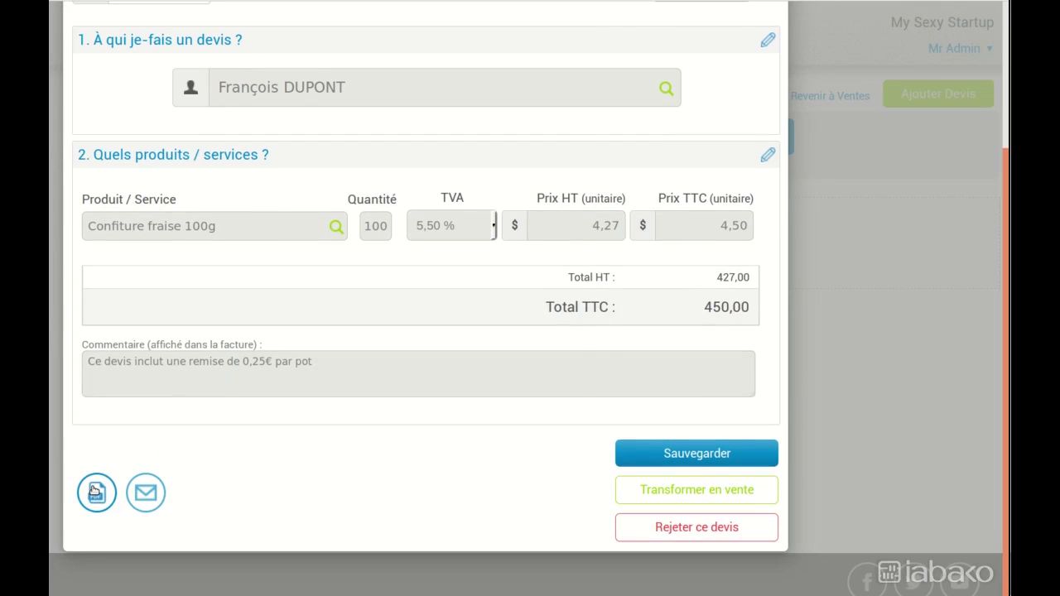
click(528, 341)
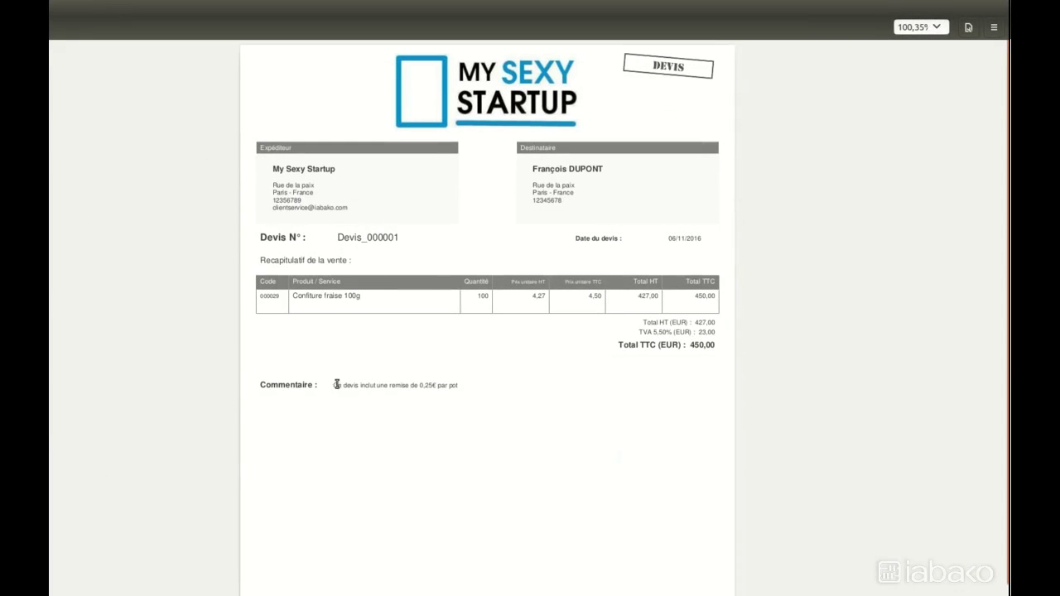
drag(334, 386, 481, 387)
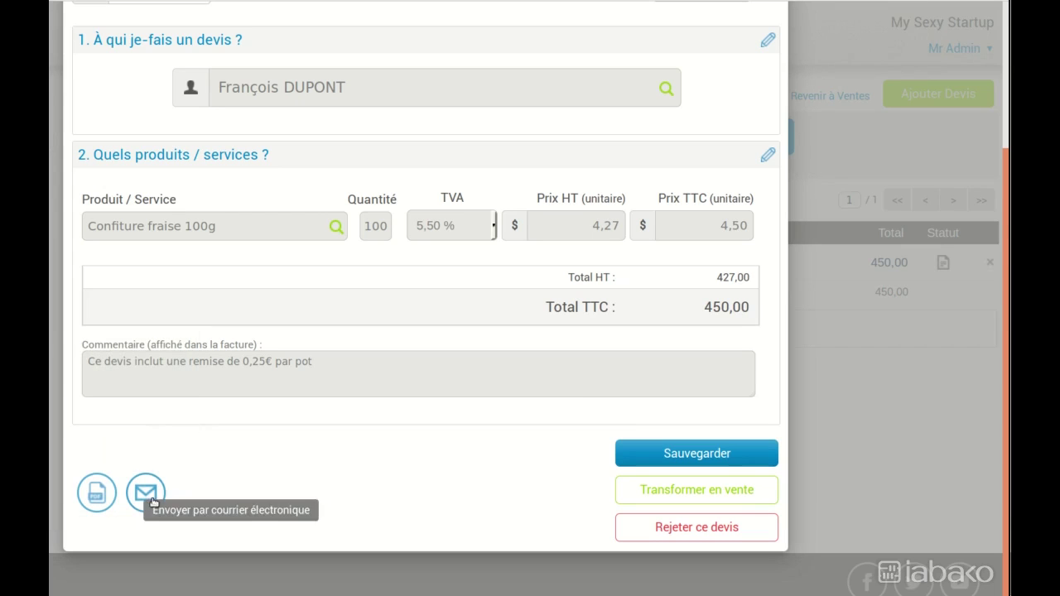
Review the subject and message prepared for e-mailing the quote, then close the form without sending.
click(146, 493)
click(364, 320)
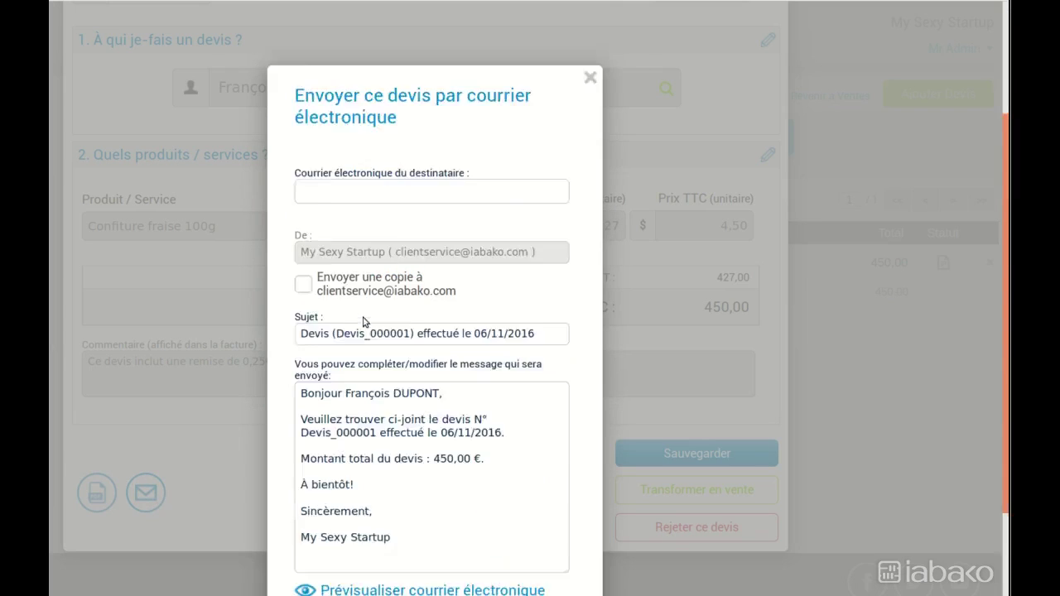
drag(299, 218, 543, 220)
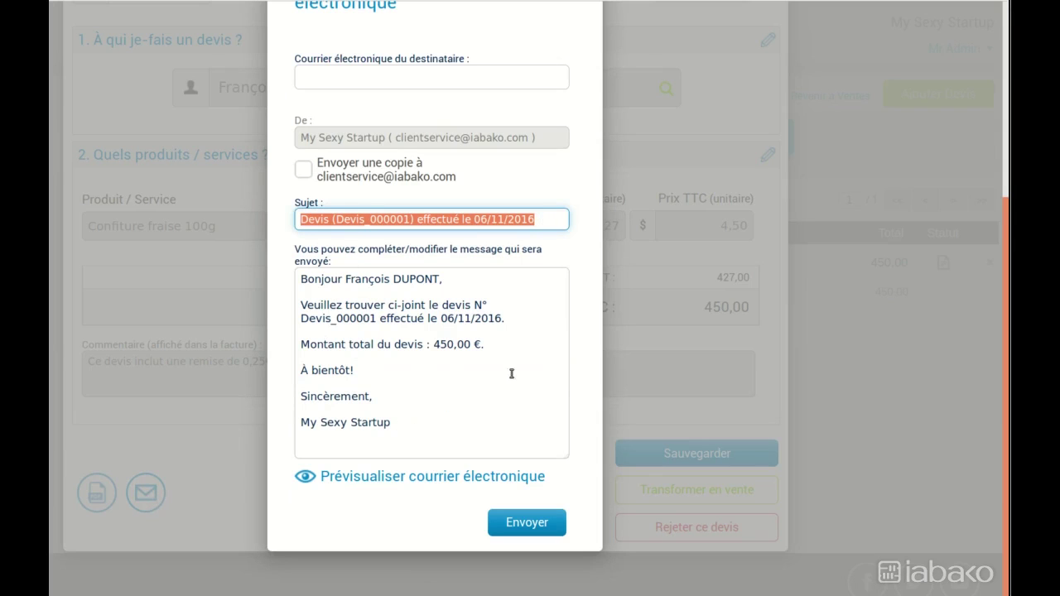
scroll(519, 373, up, 3)
click(590, 94)
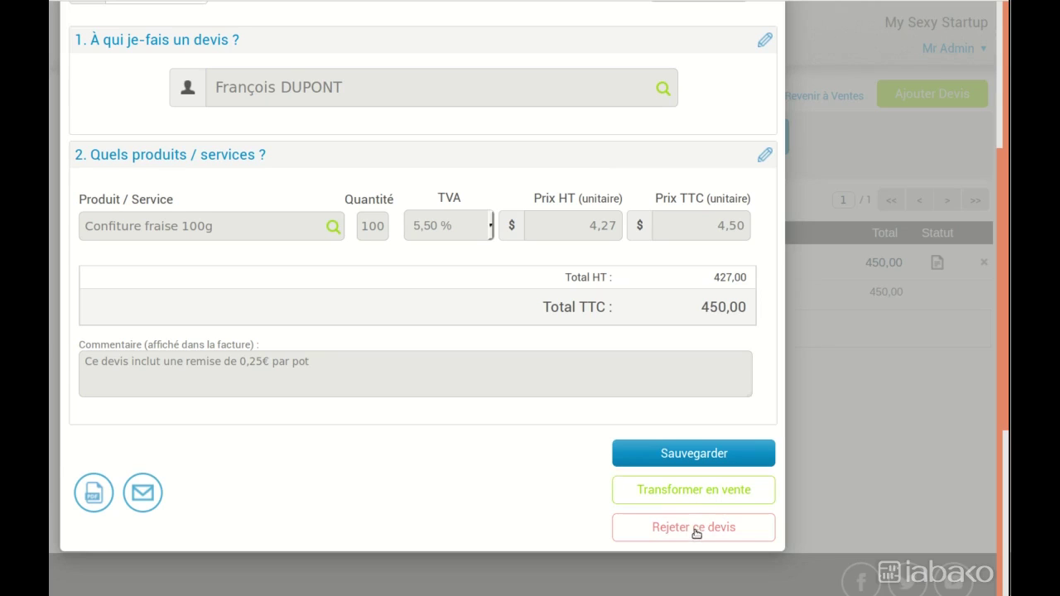
Save the quote and expand the search criteria above the quote list.
click(705, 457)
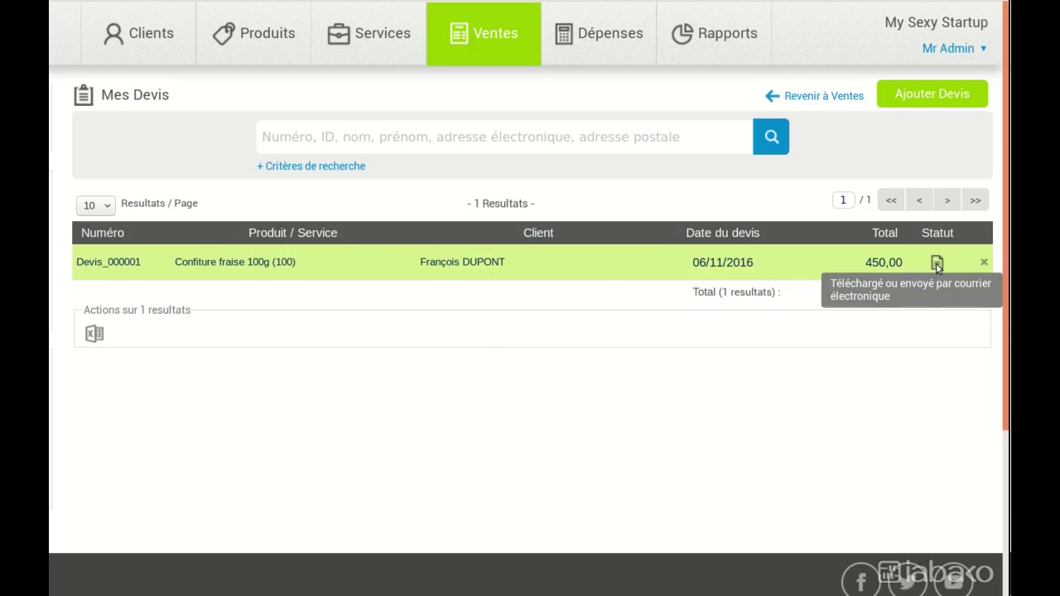
click(357, 169)
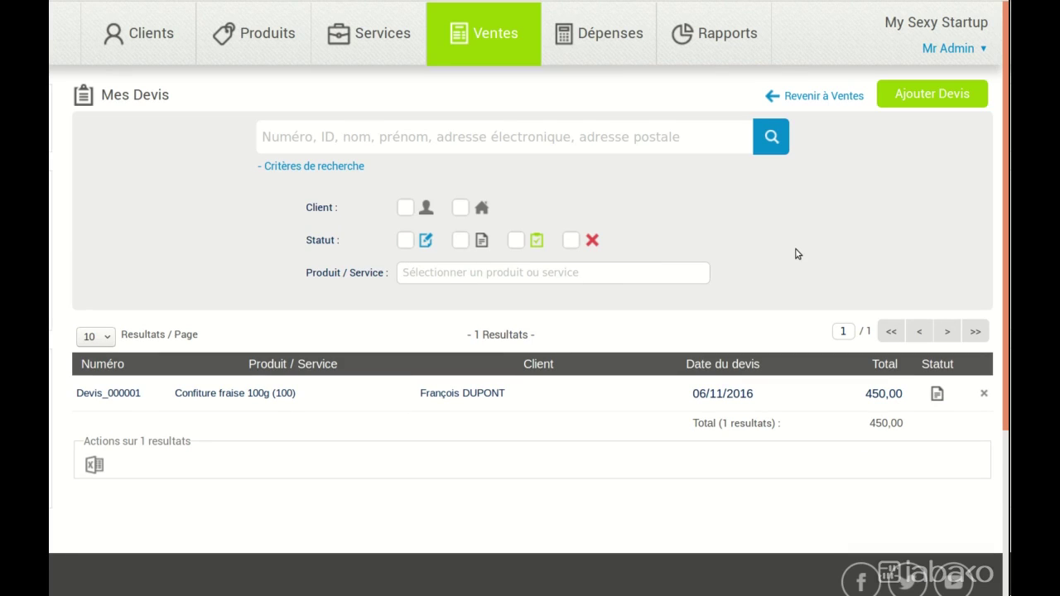
Reopen the saved jam quote from the list and convert it into a sale.
click(607, 404)
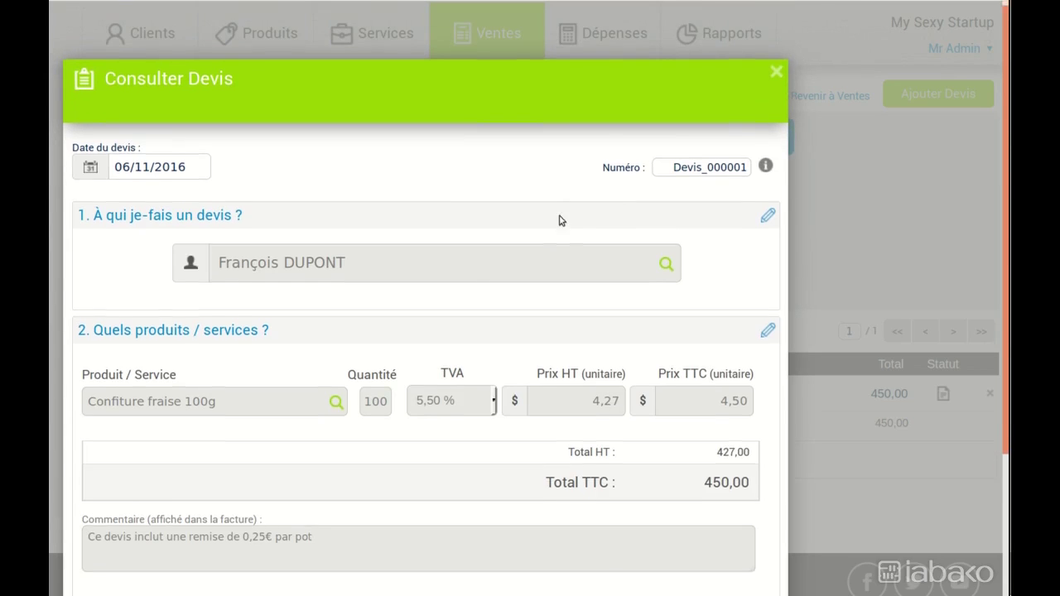
scroll(663, 386, down, 3)
click(711, 498)
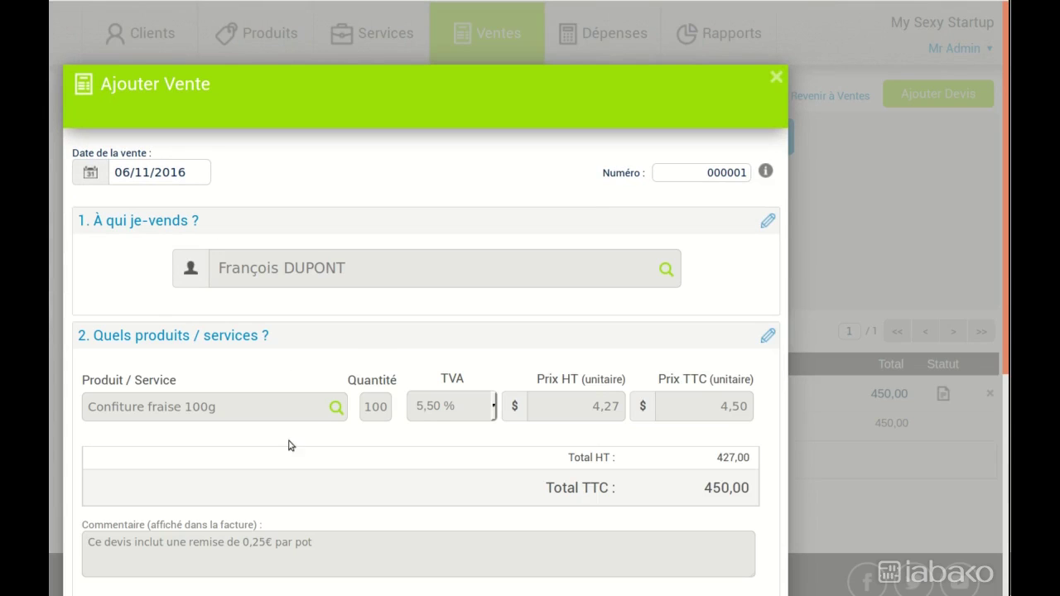
Reopen the sale's products section for editing and set the Confiture fraise 100g quantity to 150.
scroll(547, 289, down, 2)
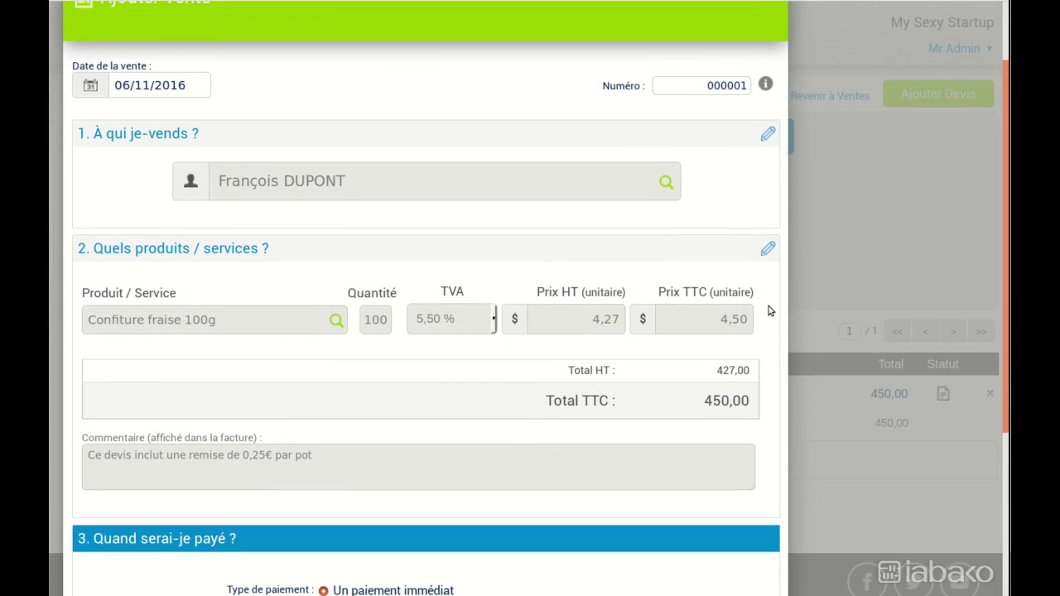
click(768, 250)
click(380, 341)
key(BackSpace)
text(5)
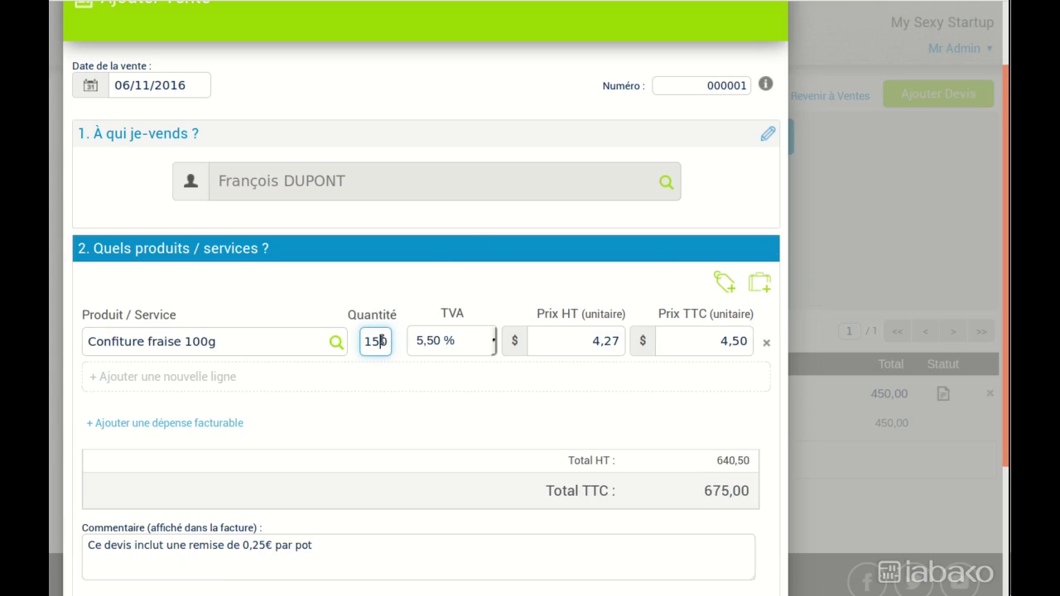
Add a new line to the sale for the Livraison service.
click(137, 378)
click(145, 378)
text(livra)
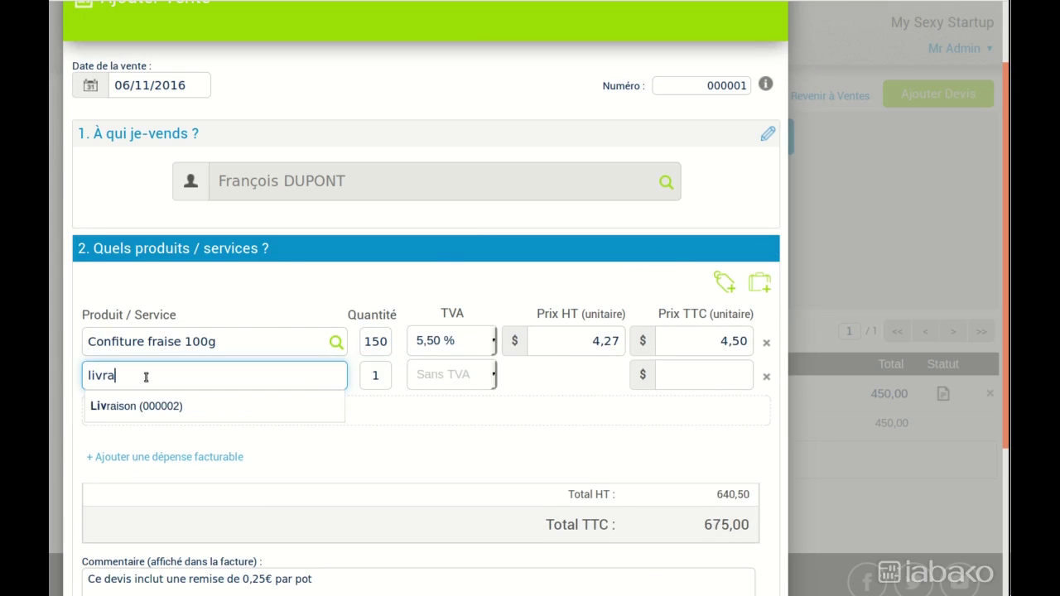
click(145, 406)
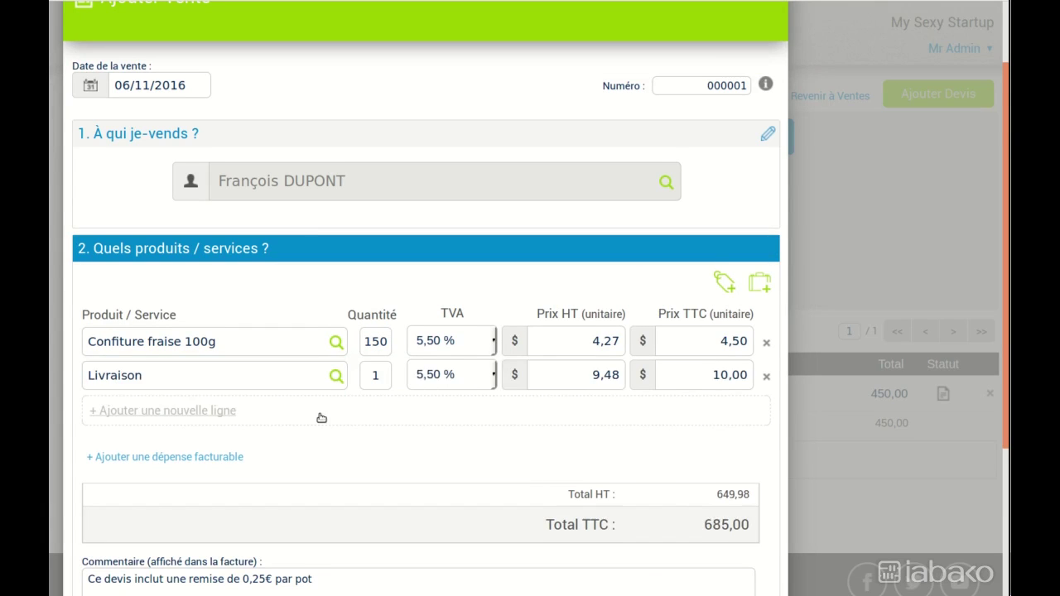
Validate the sale's products section, set the immediate payment's method to Chèque bancaire, and add the sale.
scroll(431, 463, down, 2)
click(434, 511)
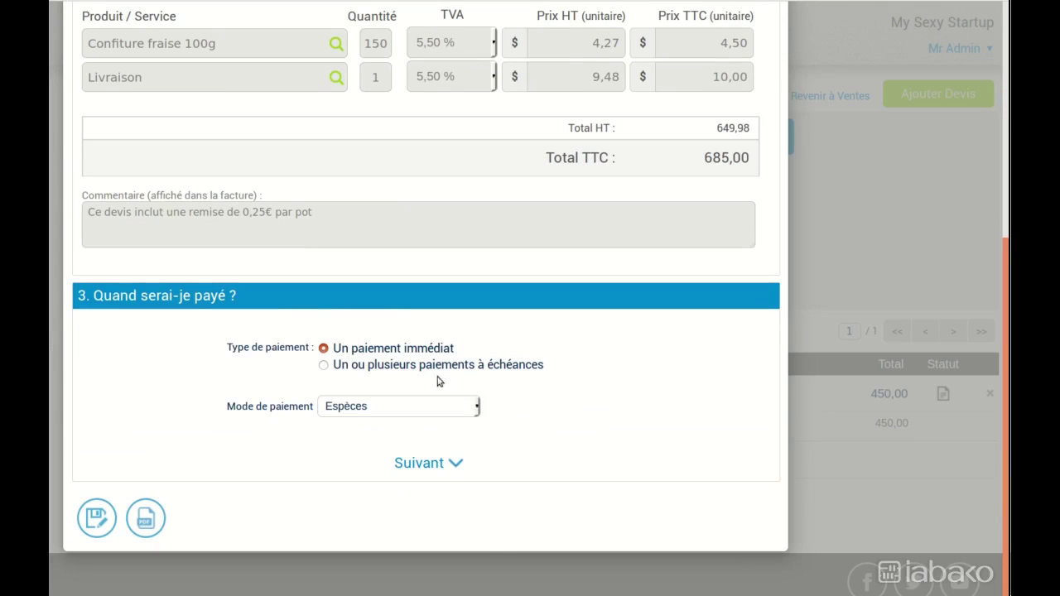
click(454, 407)
click(441, 466)
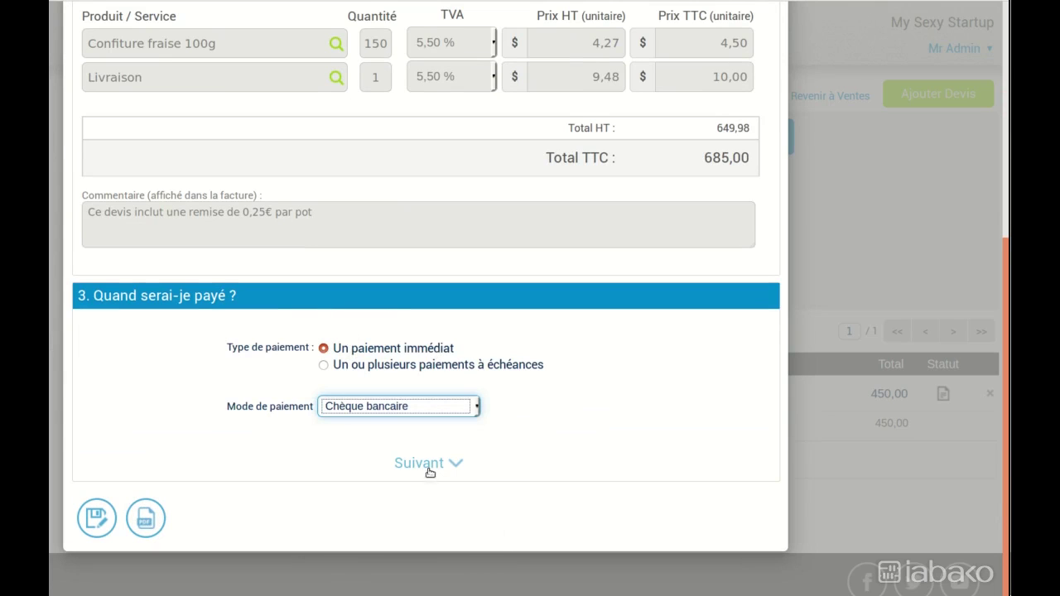
click(423, 465)
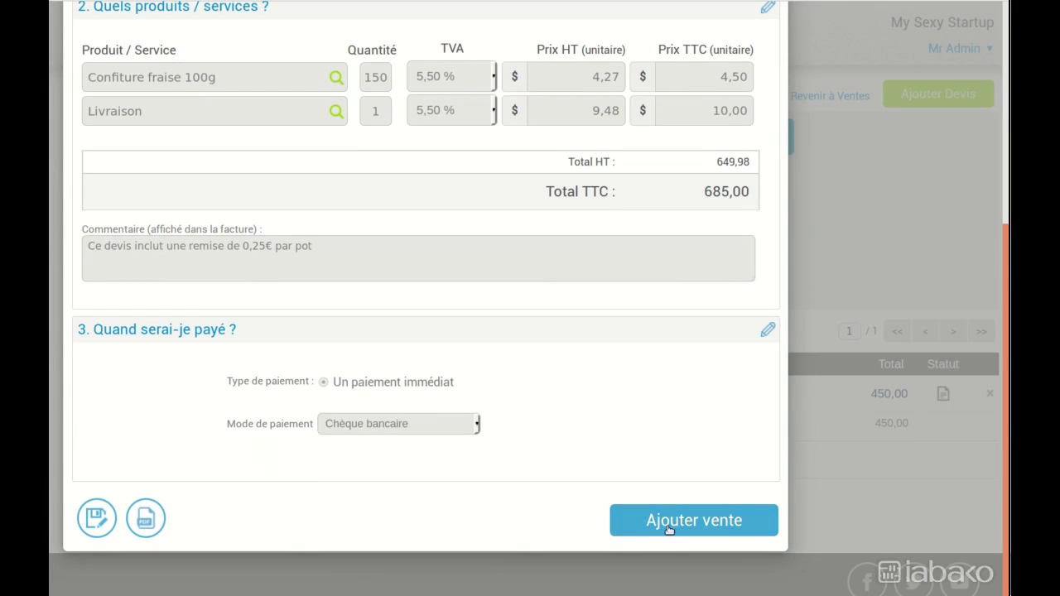
click(682, 525)
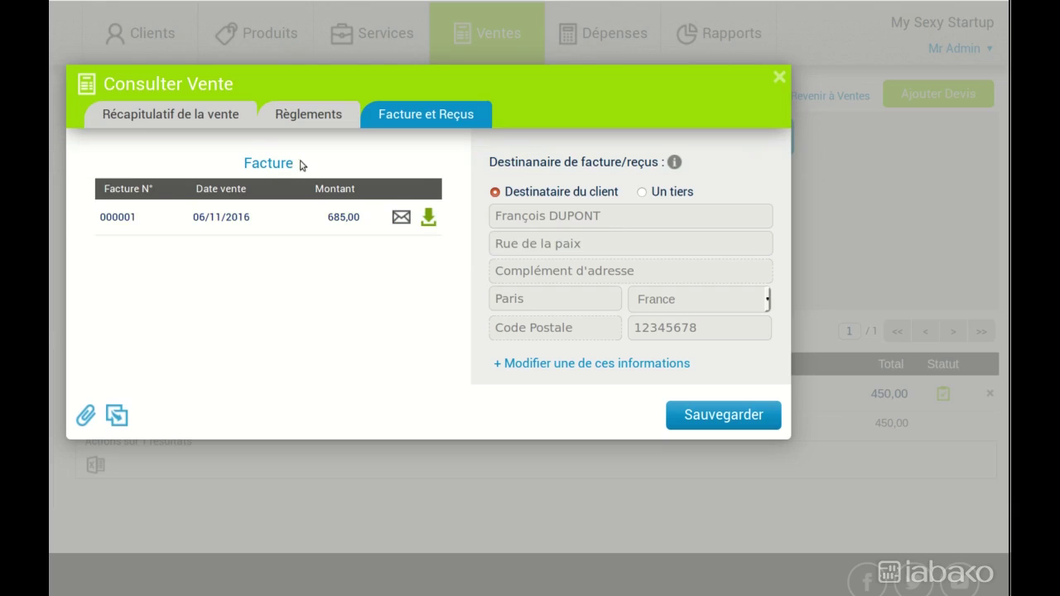
View the quote linked from the sale's summary and return to the sale's summary.
click(214, 119)
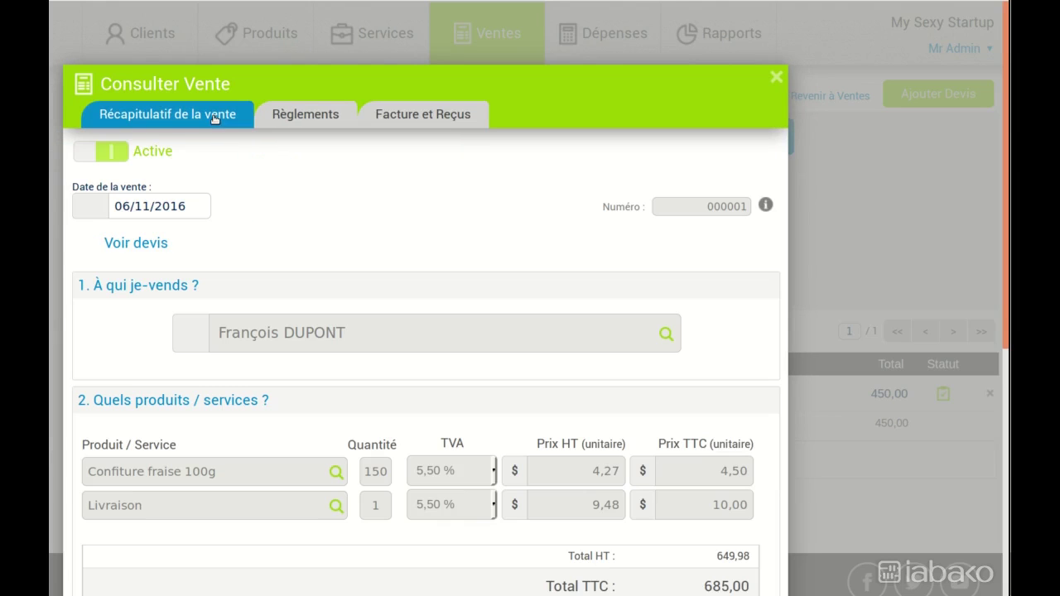
click(136, 244)
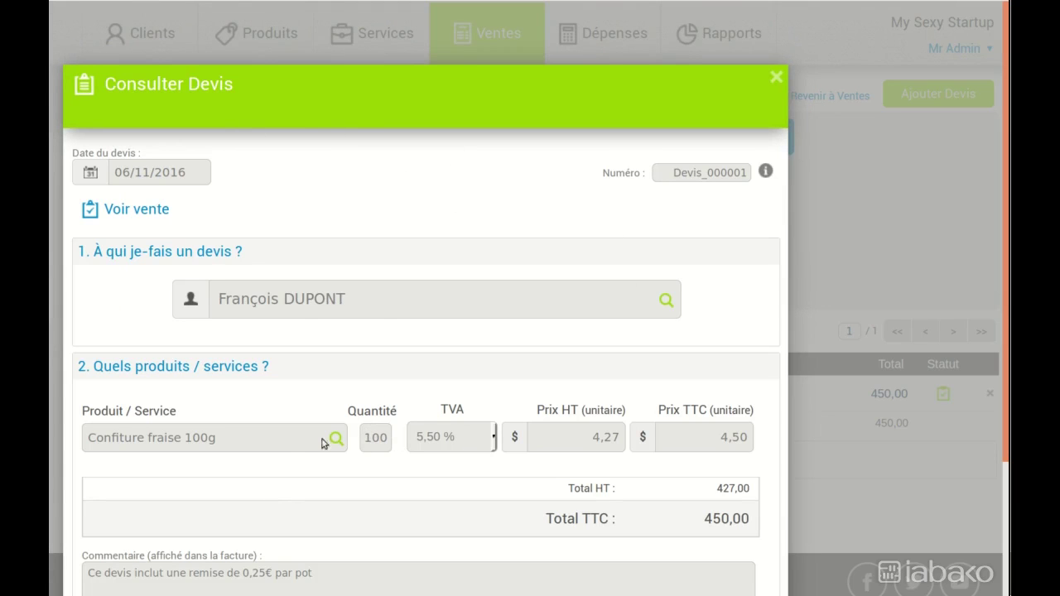
click(131, 212)
click(188, 119)
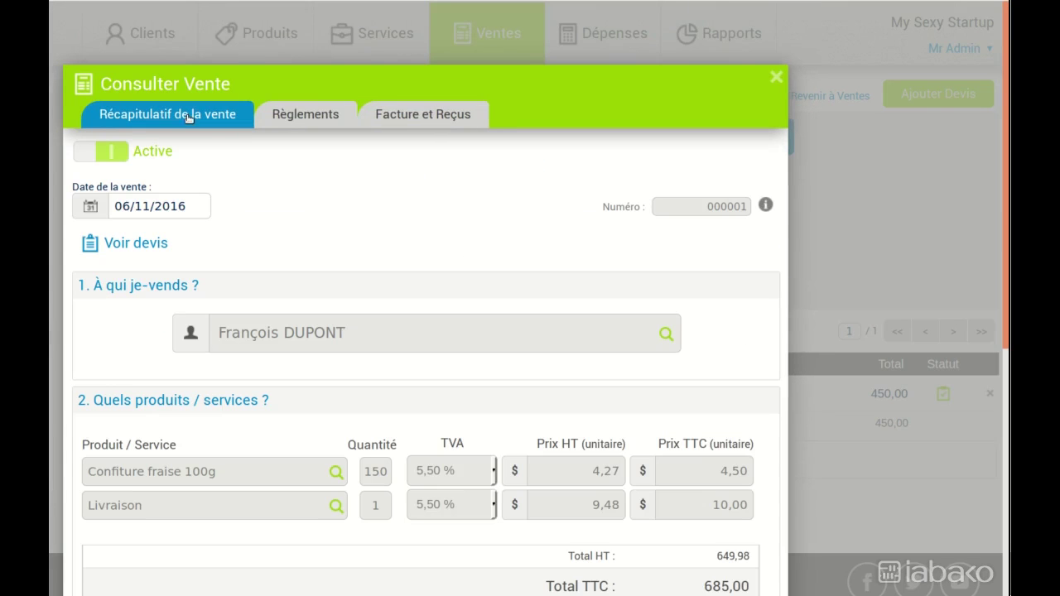